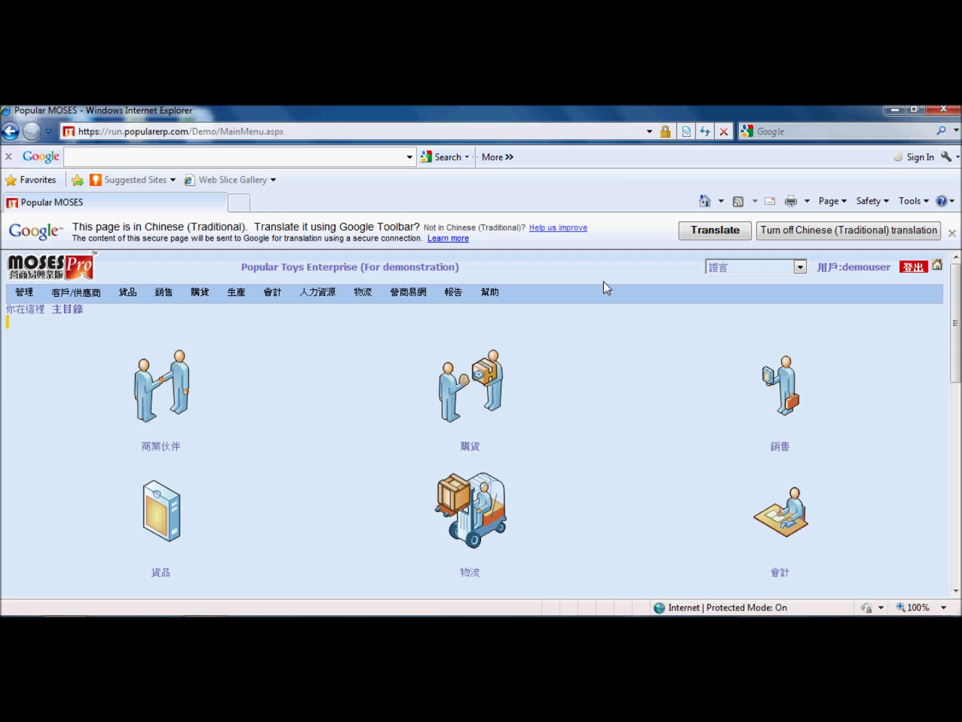
Open the item import page's item update section (更新貨品) and bring up the export options for the item spreadsheet.
{"action": "mouse_move", "coordinate": [132, 292]}
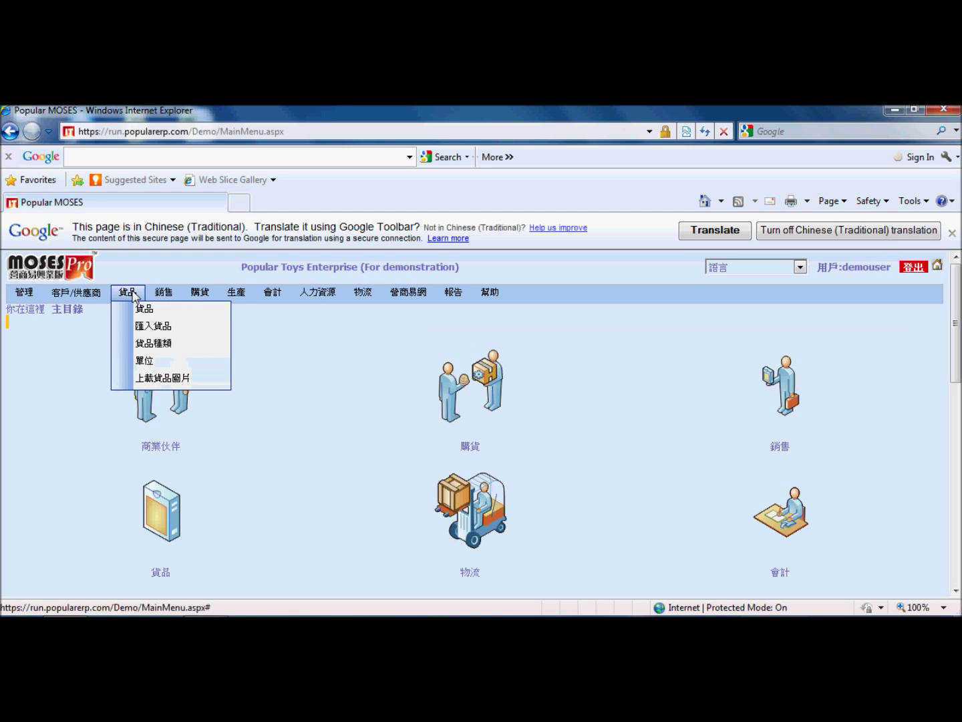
{"action": "left_click", "coordinate": [191, 334]}
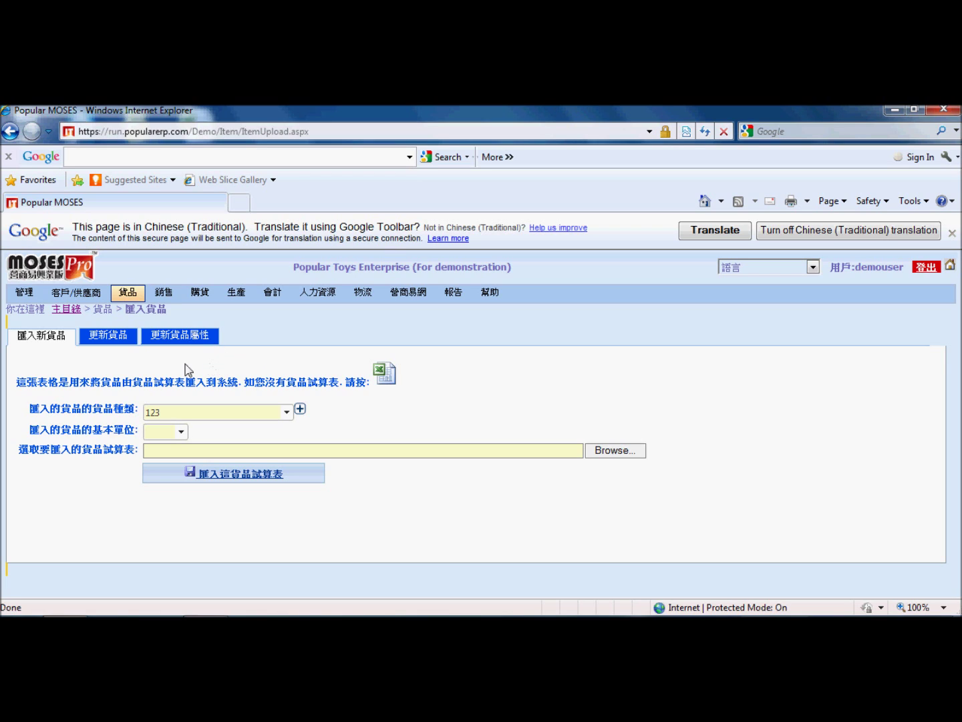
{"action": "left_click", "coordinate": [112, 337]}
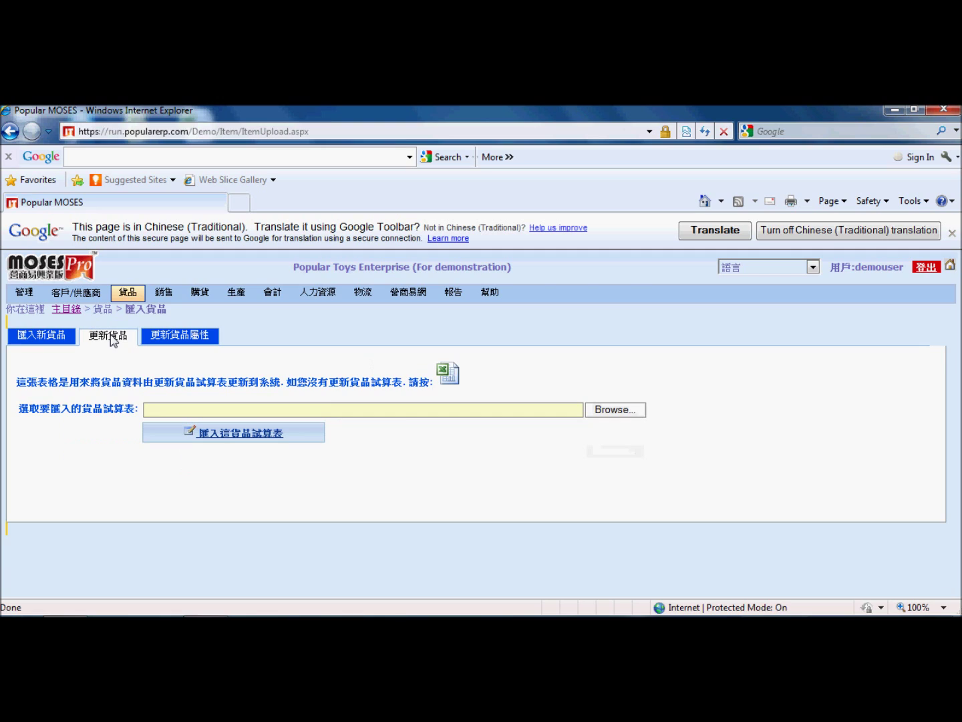
{"action": "left_click", "coordinate": [449, 374]}
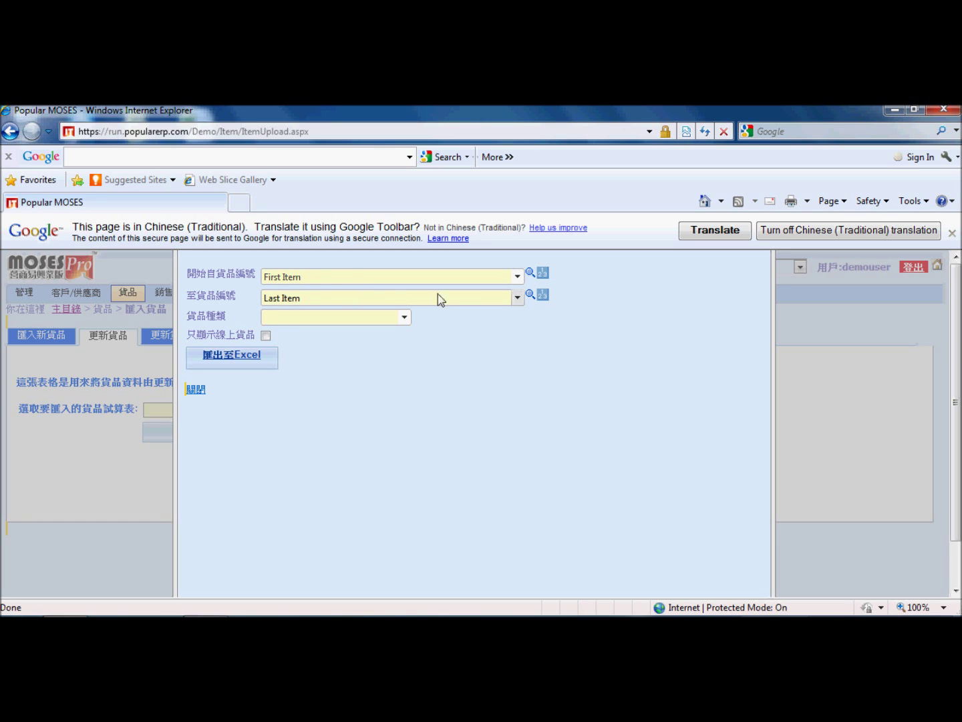
Restrict the item export to the Books item type and export it to Excel.
{"action": "left_click", "coordinate": [405, 318]}
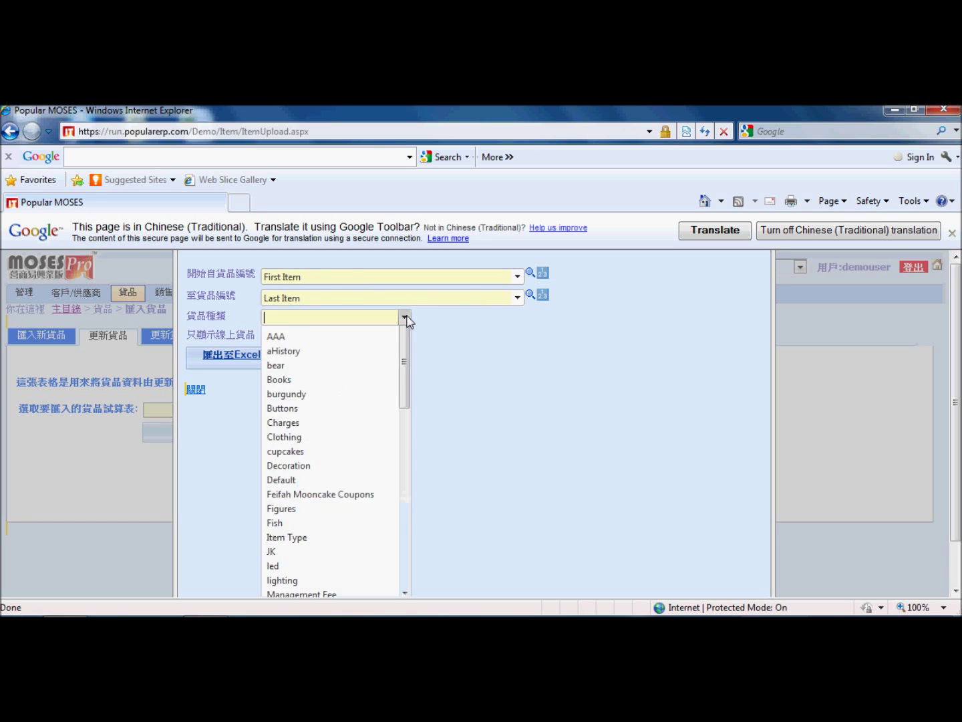
{"action": "left_click", "coordinate": [358, 378]}
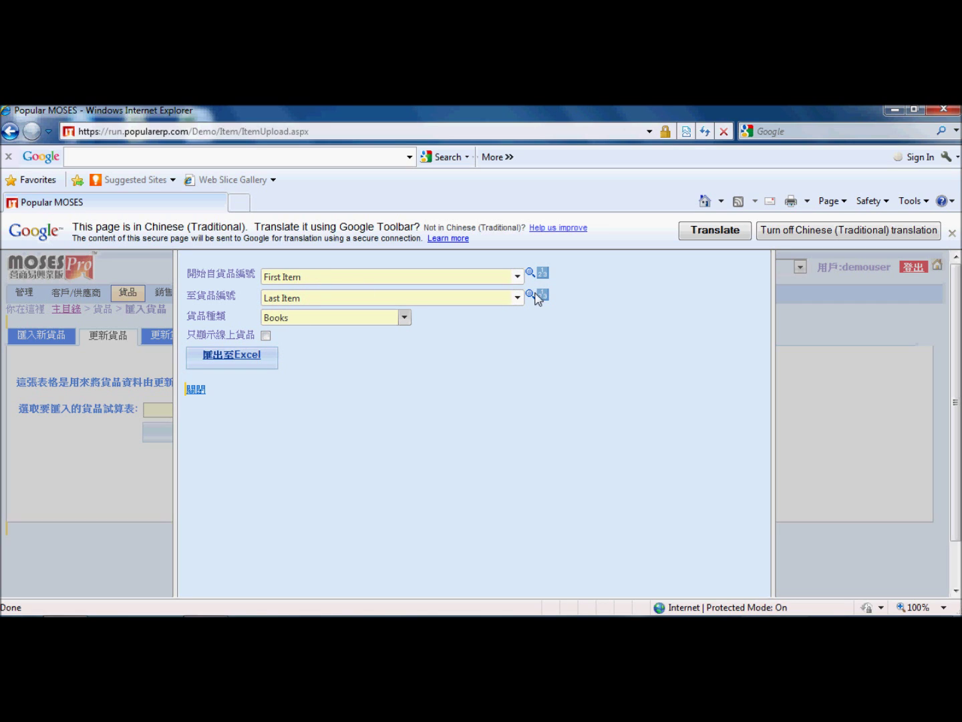
{"action": "left_click", "coordinate": [230, 366]}
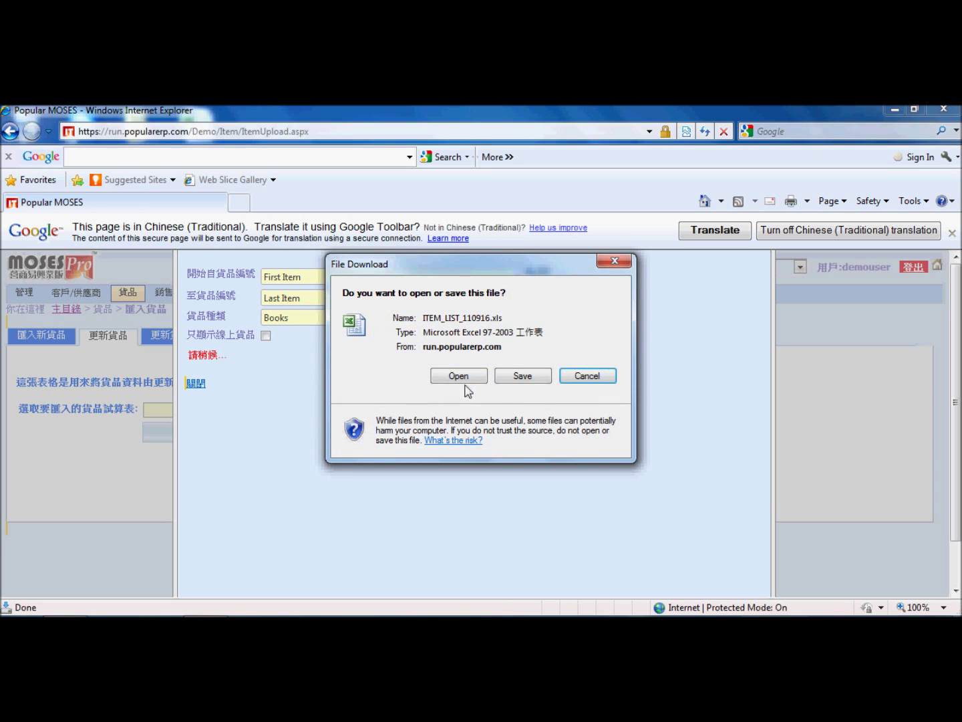
Save the exported list to the Desktop as ITEM_LIST_110916 and open it in Excel.
{"action": "left_click", "coordinate": [525, 377]}
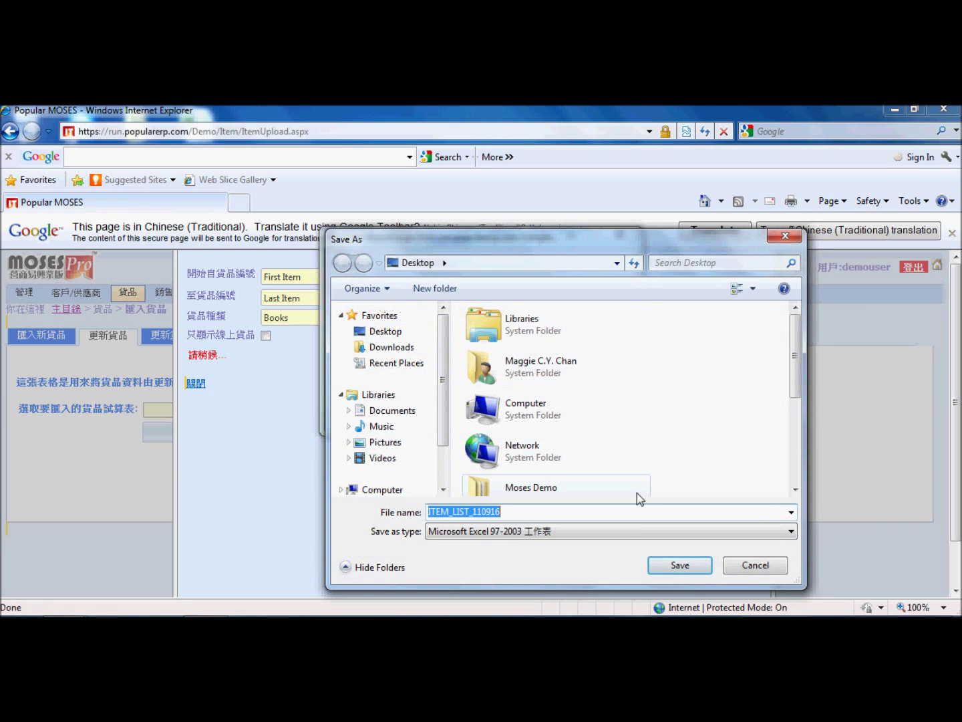
{"action": "left_click", "coordinate": [693, 568]}
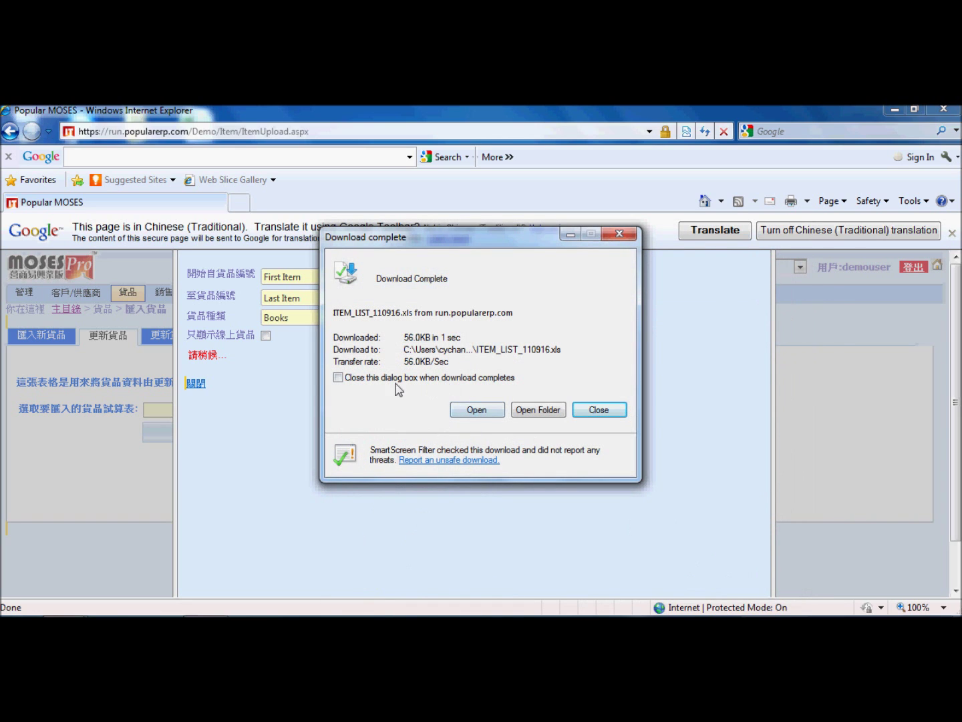
{"action": "left_click", "coordinate": [487, 411]}
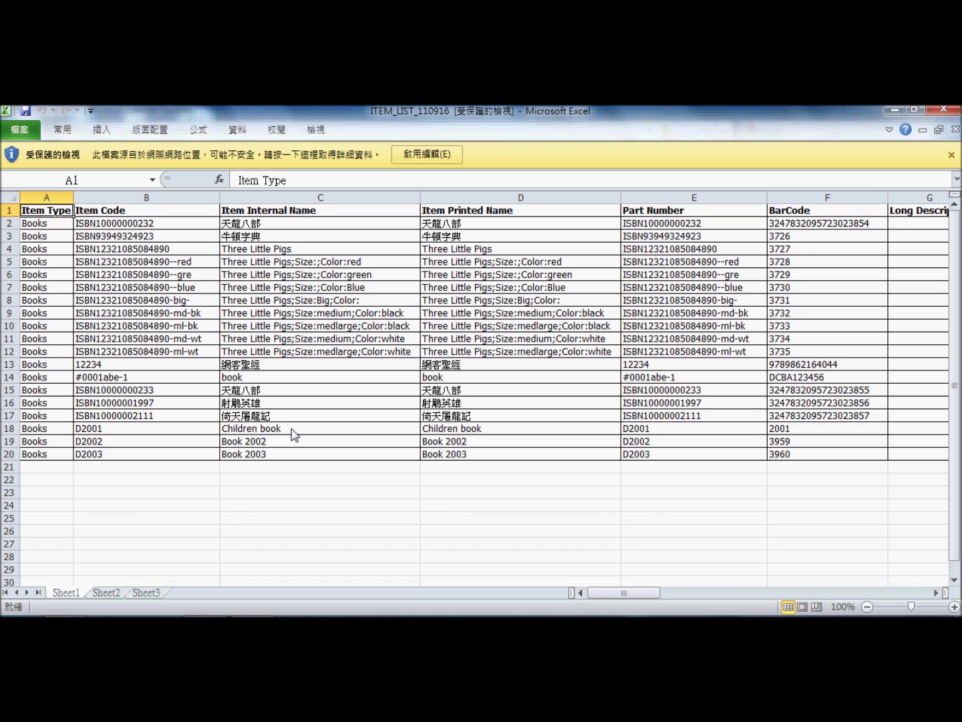
Change the Item Internal Name in C14, for item #0001abe-1, to "Children book ver. 1".
{"action": "left_click", "coordinate": [294, 435]}
{"action": "double_click", "coordinate": [294, 377]}
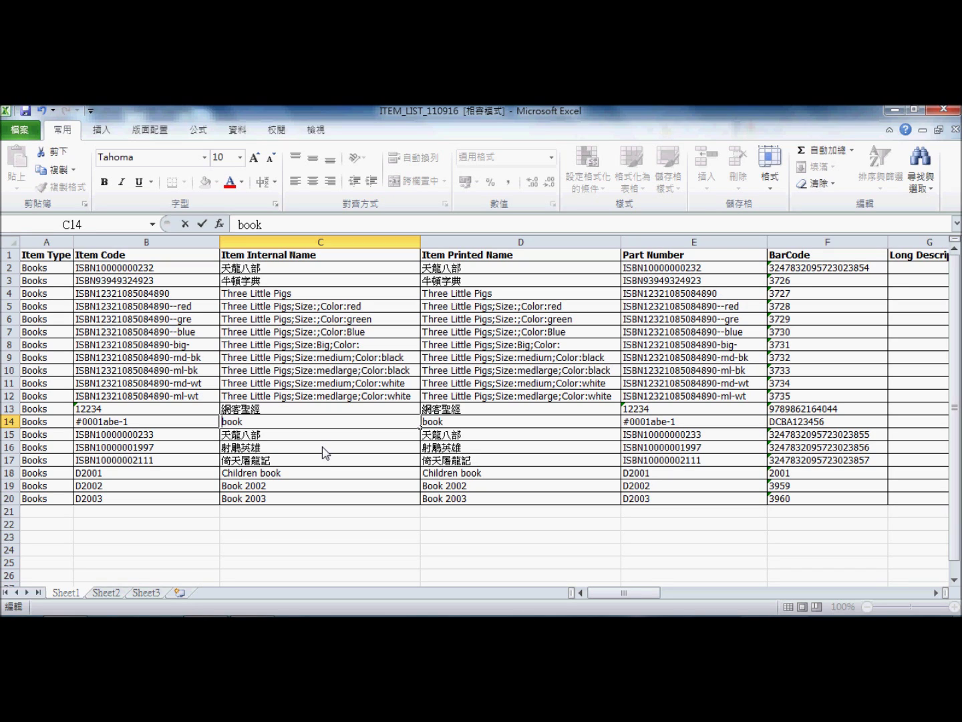
{"action": "type", "text": "Children"}
{"action": "left_click", "coordinate": [340, 426]}
{"action": "type", "text": "ver"}
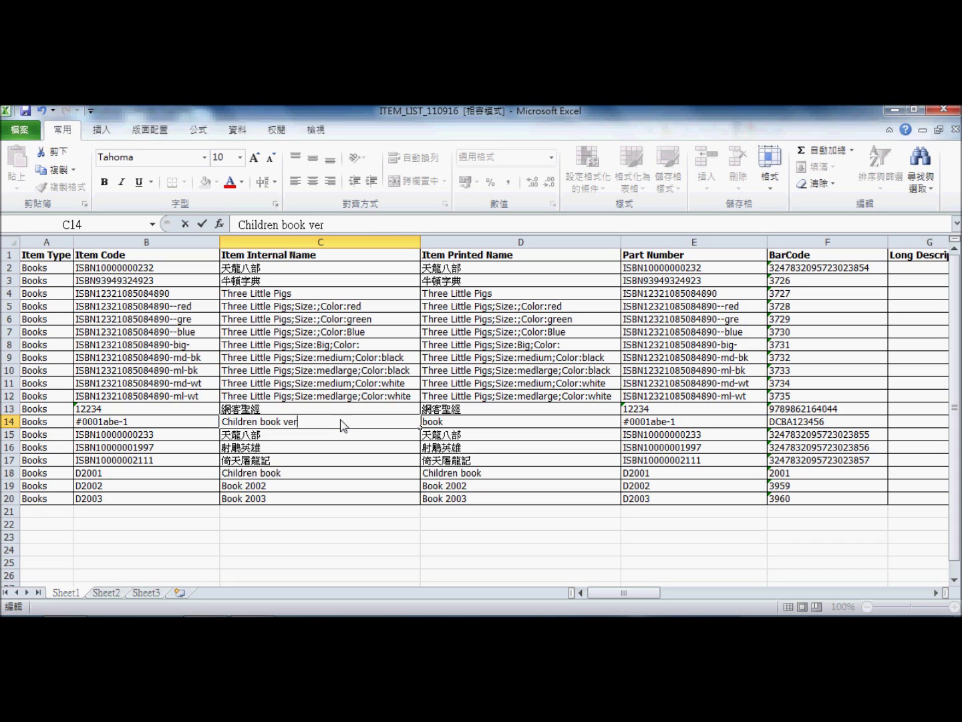
{"action": "type", "text": ". 1"}
Change the Item Printed Name in D14 to "Children book 1.0".
{"action": "left_click", "coordinate": [457, 424]}
{"action": "double_click", "coordinate": [458, 425]}
{"action": "left_click", "coordinate": [423, 423]}
{"action": "type", "text": "Childre"}
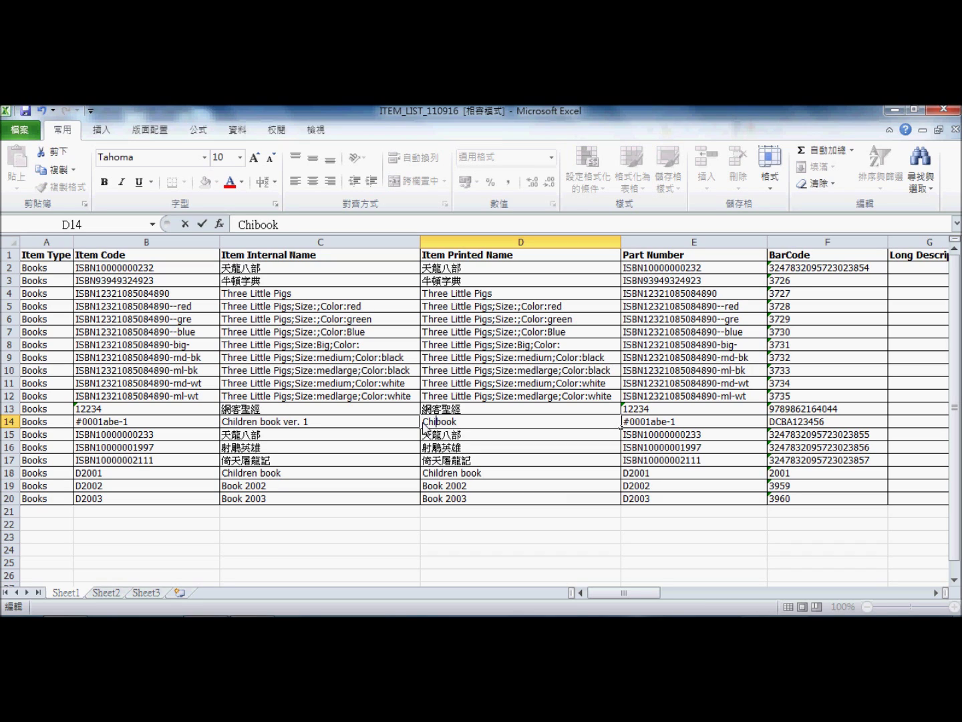
{"action": "type", "text": "n book "}
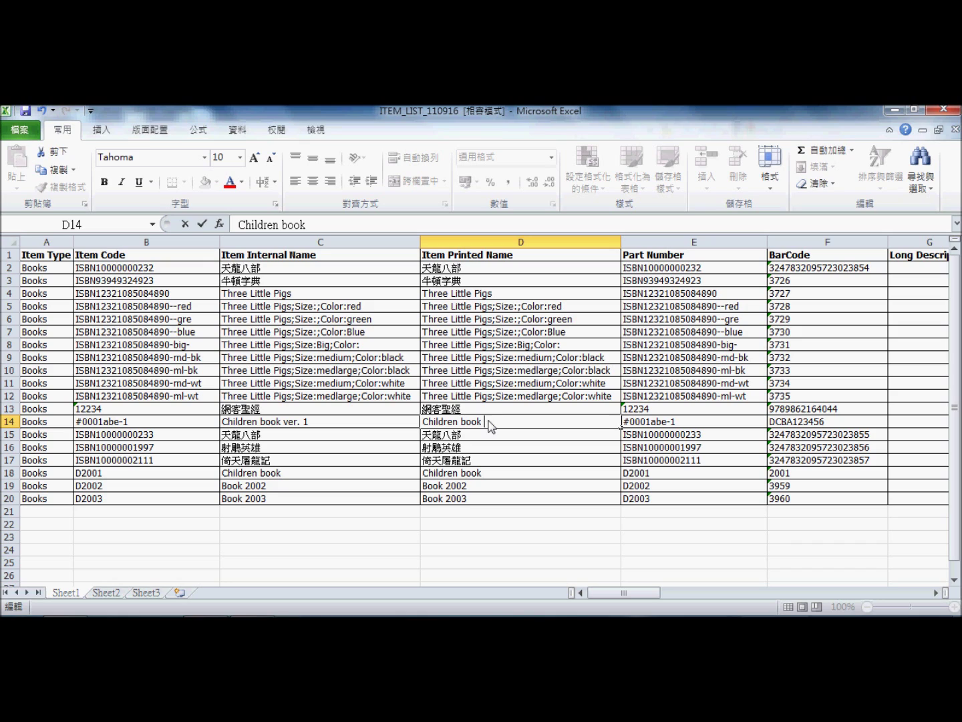
{"action": "type", "text": "1.0"}
For item D2001 in row 18, set the internal name to "Children book ver. 2" and the printed name to "Children book 2.0".
{"action": "double_click", "coordinate": [291, 478]}
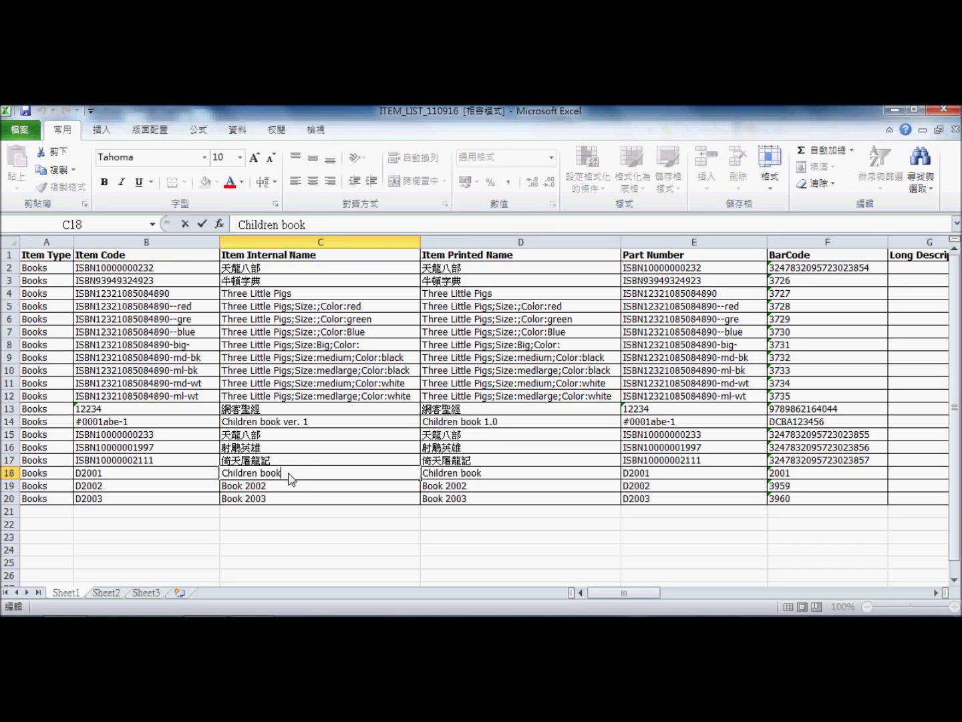
{"action": "key", "text": "End"}
{"action": "type", "text": "2"}
{"action": "left_click", "coordinate": [497, 475]}
{"action": "type", "text": "Children book "}
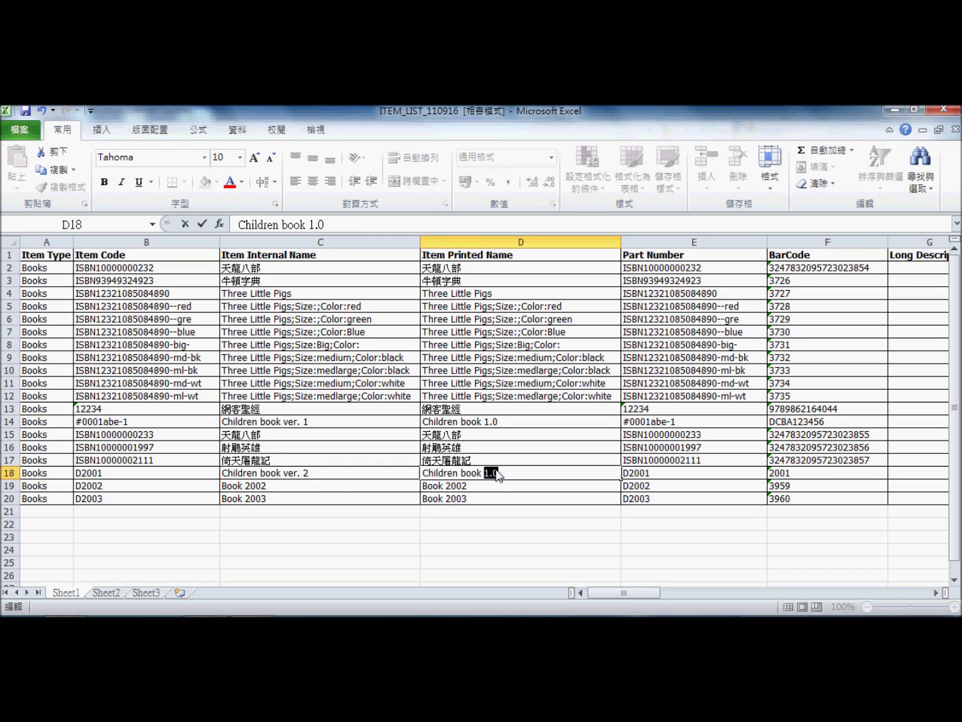
{"action": "type", "text": "2"}
{"action": "left_click", "coordinate": [580, 460]}
In row 14, enter 20 Sep 2011 as Show Online From and 30 Sep 2011 as Show Online To.
{"action": "left_click_drag", "start_coordinate": [616, 591], "coordinate": [636, 596]}
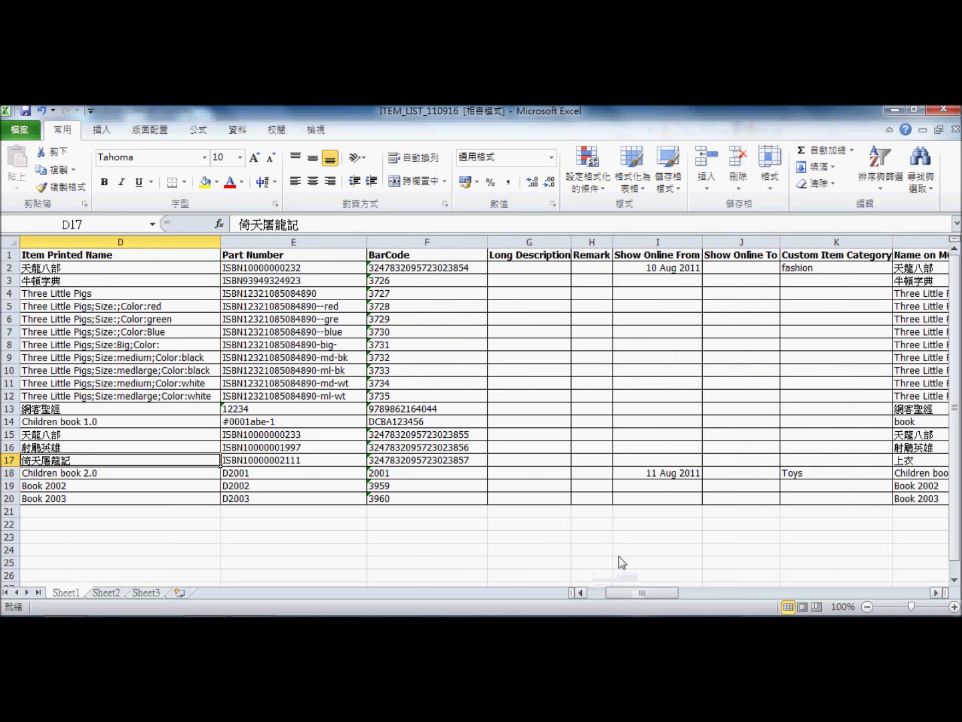
{"action": "left_click", "coordinate": [661, 476]}
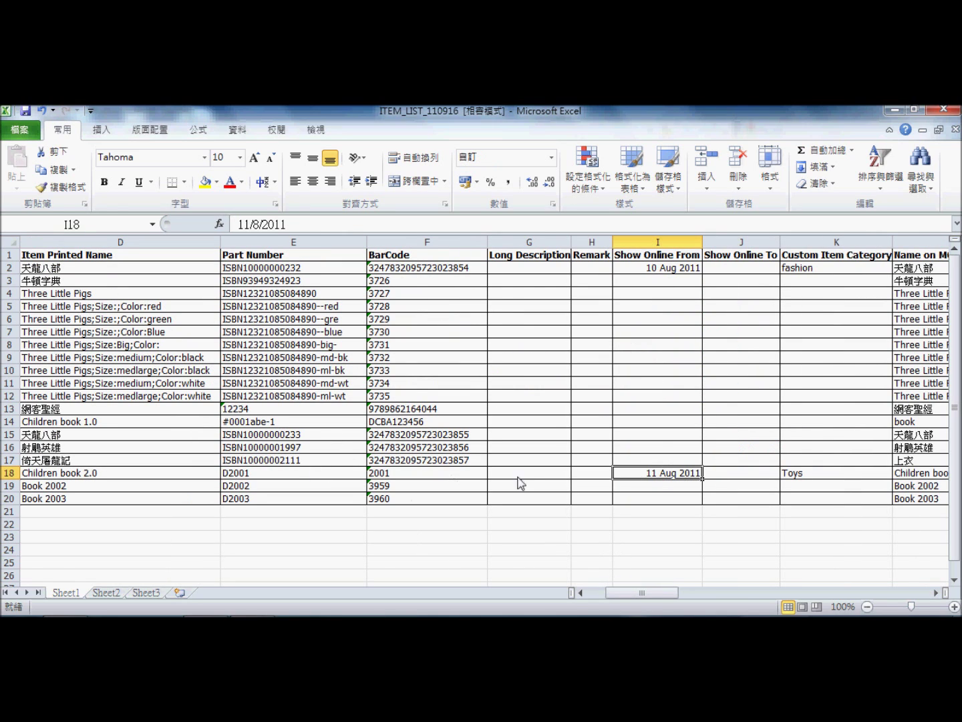
{"action": "left_click", "coordinate": [728, 477]}
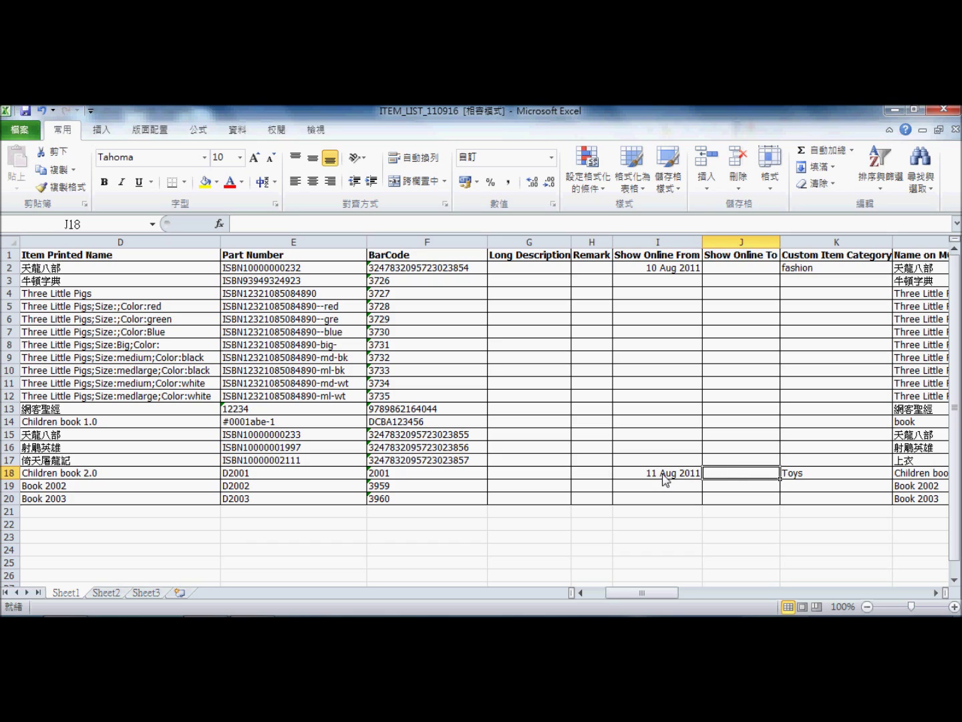
{"action": "left_click", "coordinate": [643, 425]}
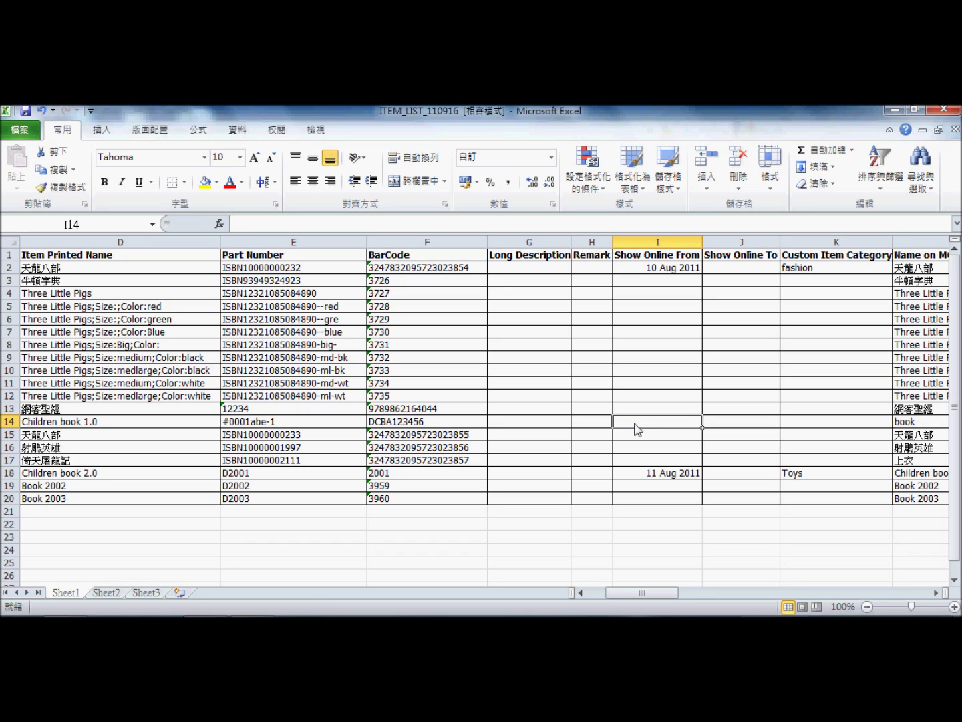
{"action": "type", "text": "20 Sep 2011"}
{"action": "key", "text": "Tab"}
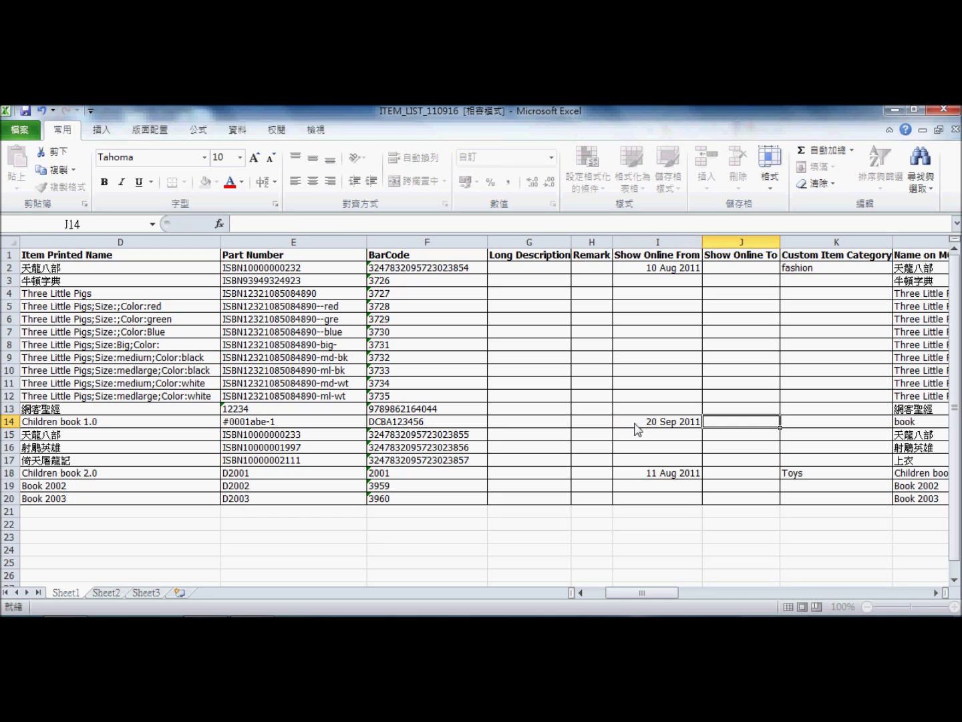
{"action": "type", "text": "30 Sep 2011"}
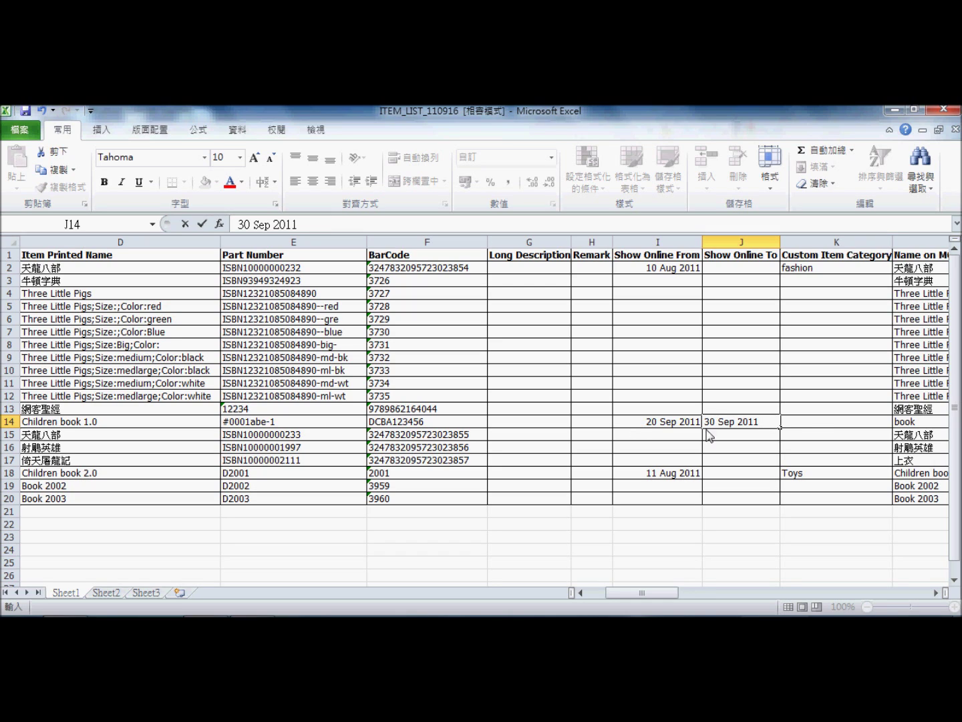
Enter "Toys" as the Custom Item Category in K14.
{"action": "left_click", "coordinate": [810, 427]}
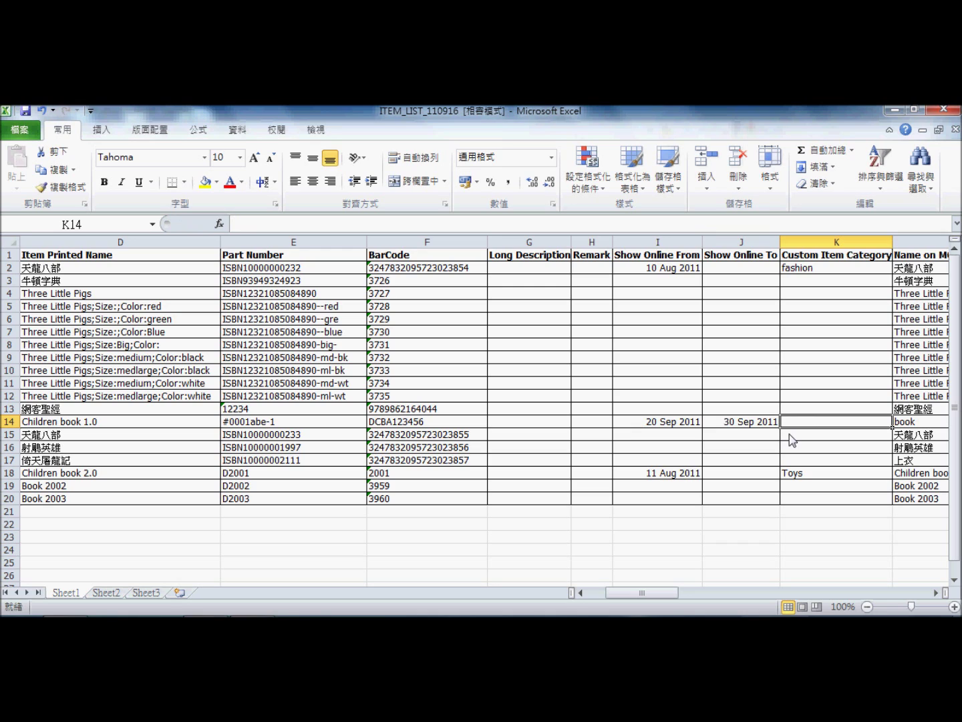
{"action": "type", "text": "Toys"}
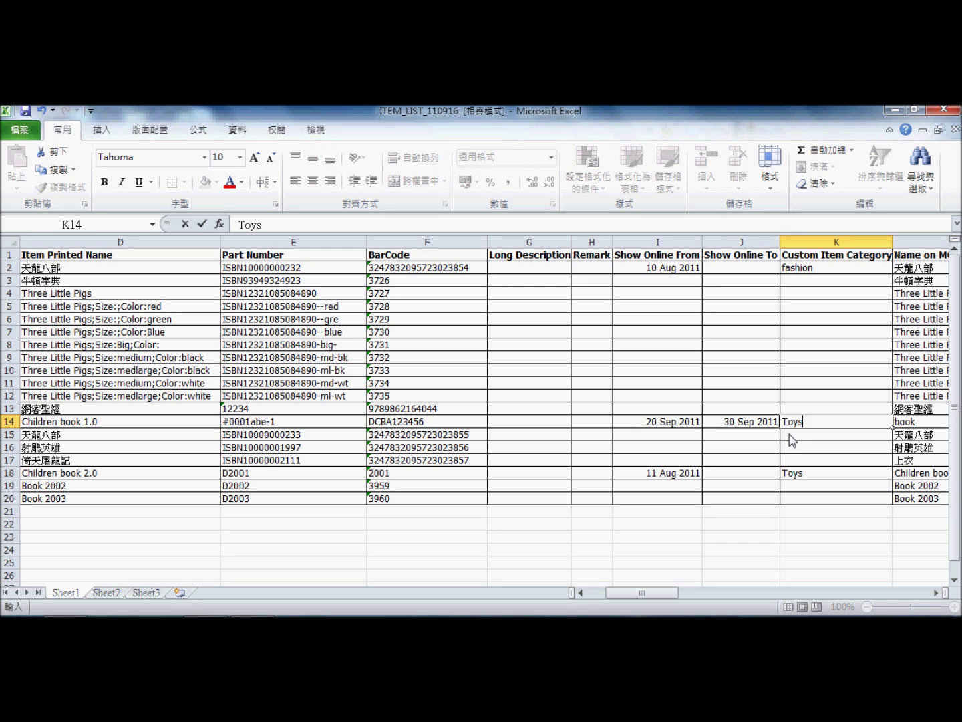
{"action": "key", "text": "ctrl+Return"}
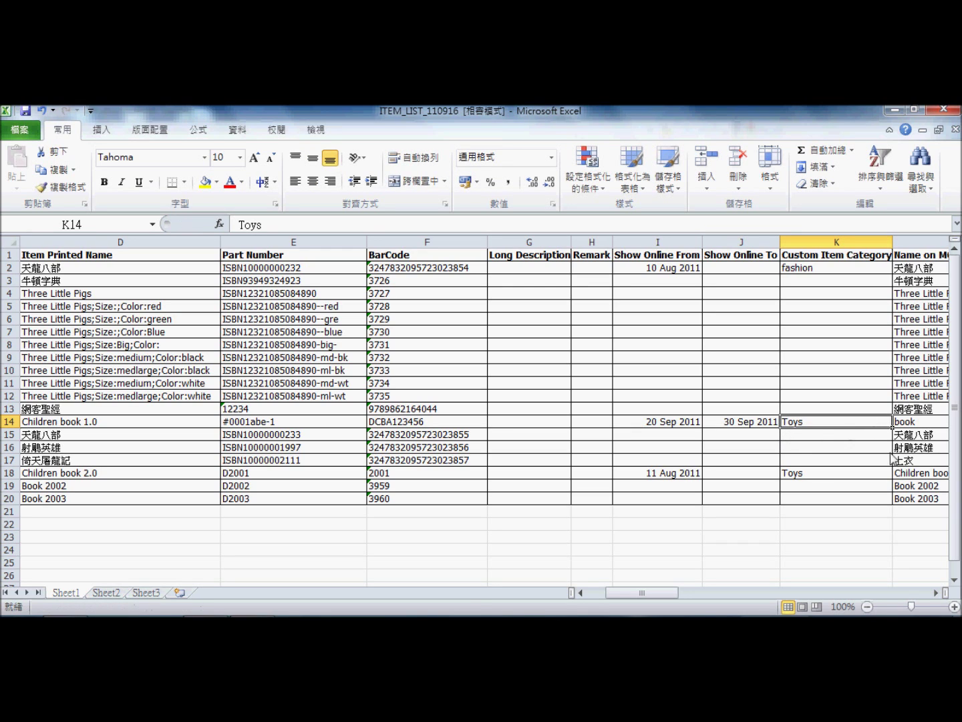
Change the Name on MOSES Net (en-US) in L14 to "Children book 1.0".
{"action": "left_click", "coordinate": [938, 593]}
{"action": "left_click", "coordinate": [938, 593]}
{"action": "left_click", "coordinate": [937, 593]}
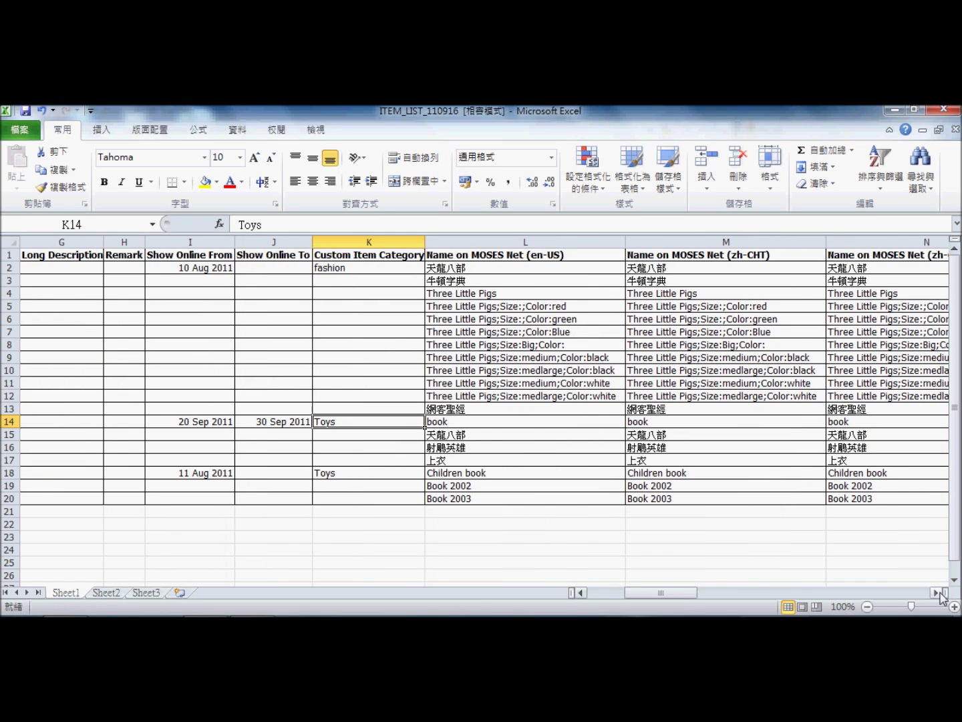
{"action": "left_click", "coordinate": [937, 593]}
{"action": "left_click", "coordinate": [357, 426]}
{"action": "double_click", "coordinate": [349, 423]}
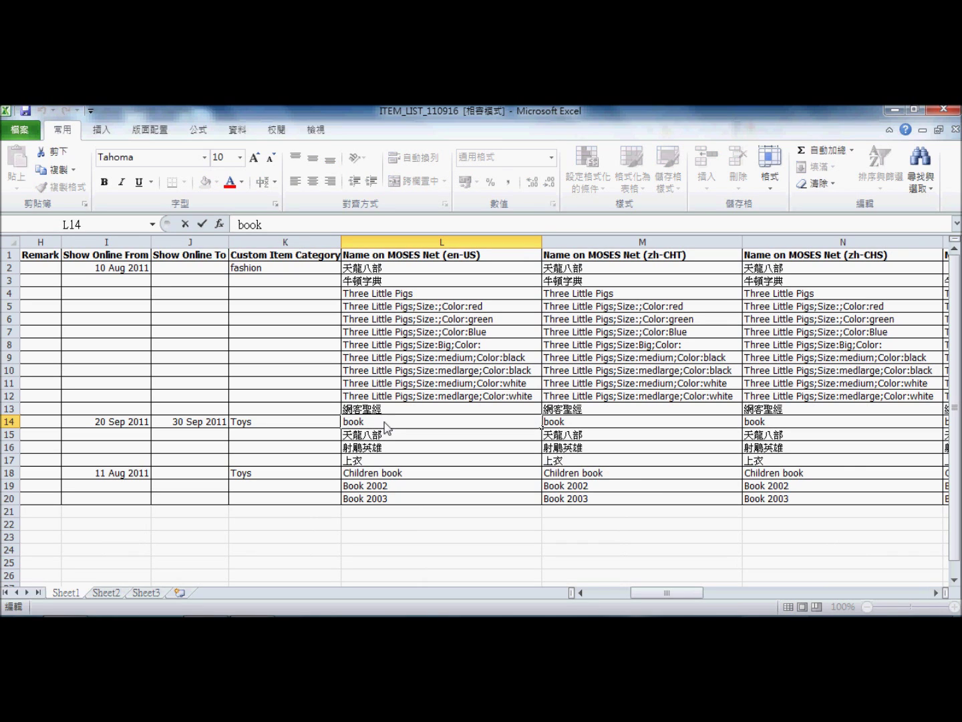
{"action": "type", "text": "Children"}
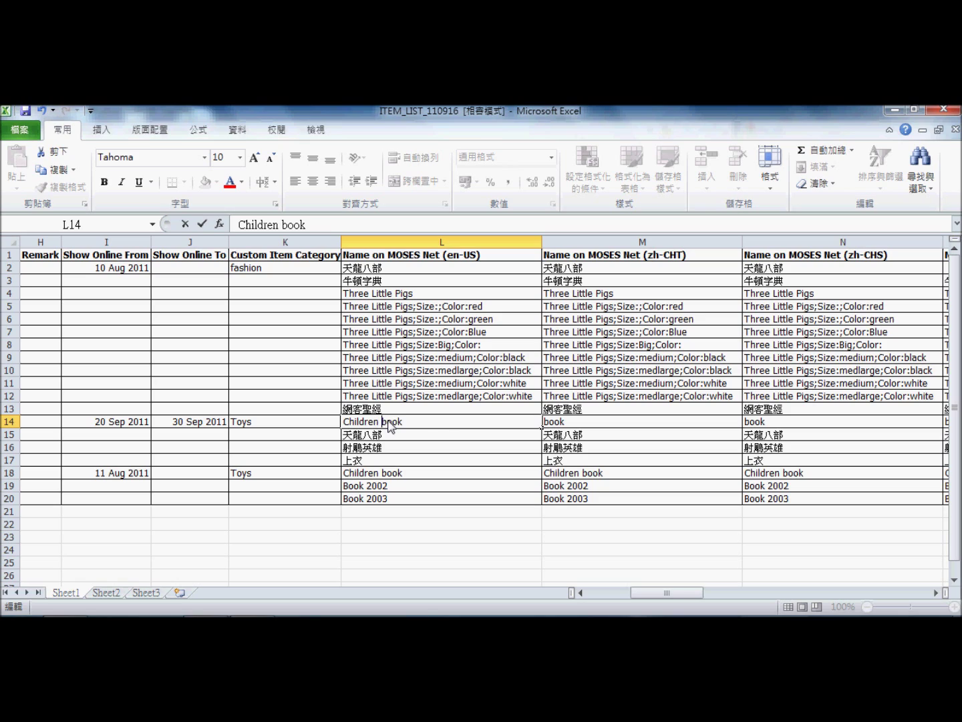
{"action": "key", "text": "End"}
{"action": "type", "text": "1.0"}
Change the Name on MOSES Net (zh-CHT) in M14 to "Children book 1.0".
{"action": "left_click", "coordinate": [579, 428]}
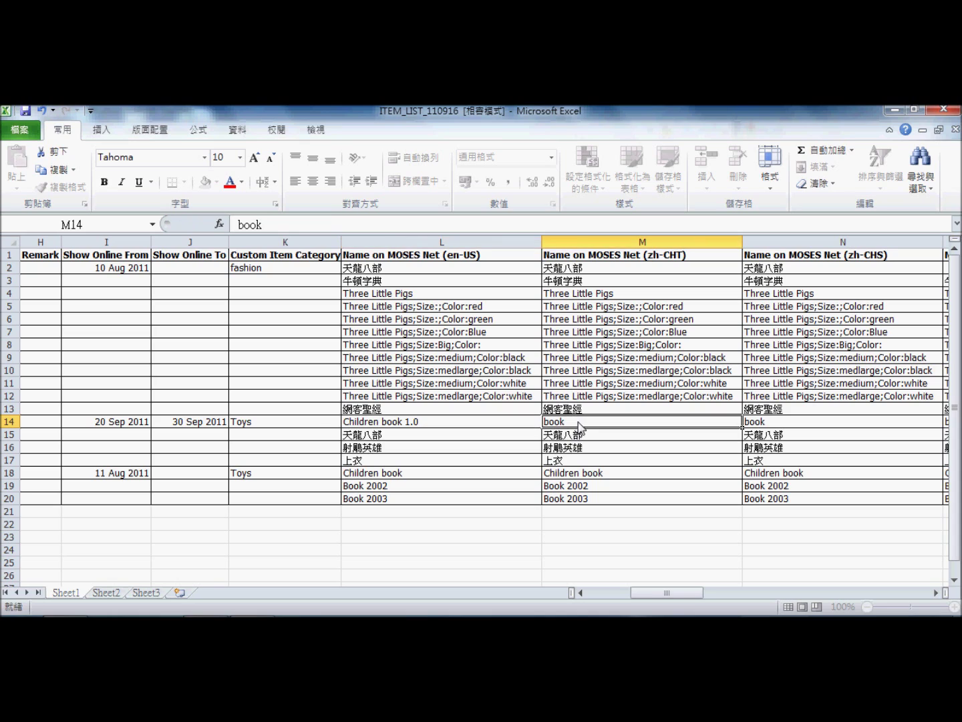
{"action": "double_click", "coordinate": [579, 428]}
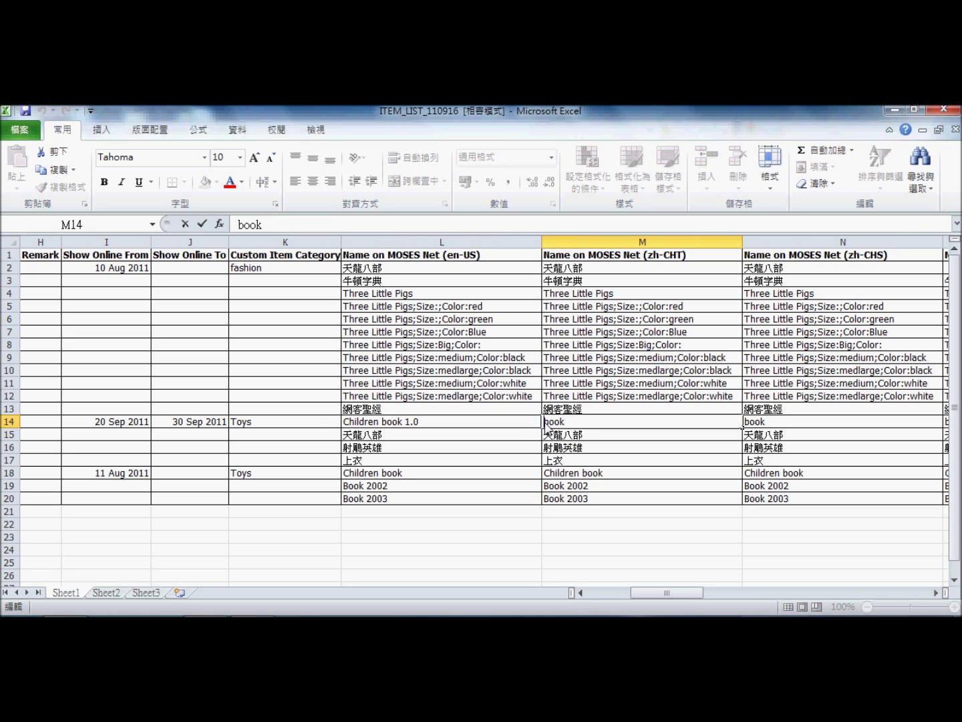
{"action": "type", "text": "Childrenb"}
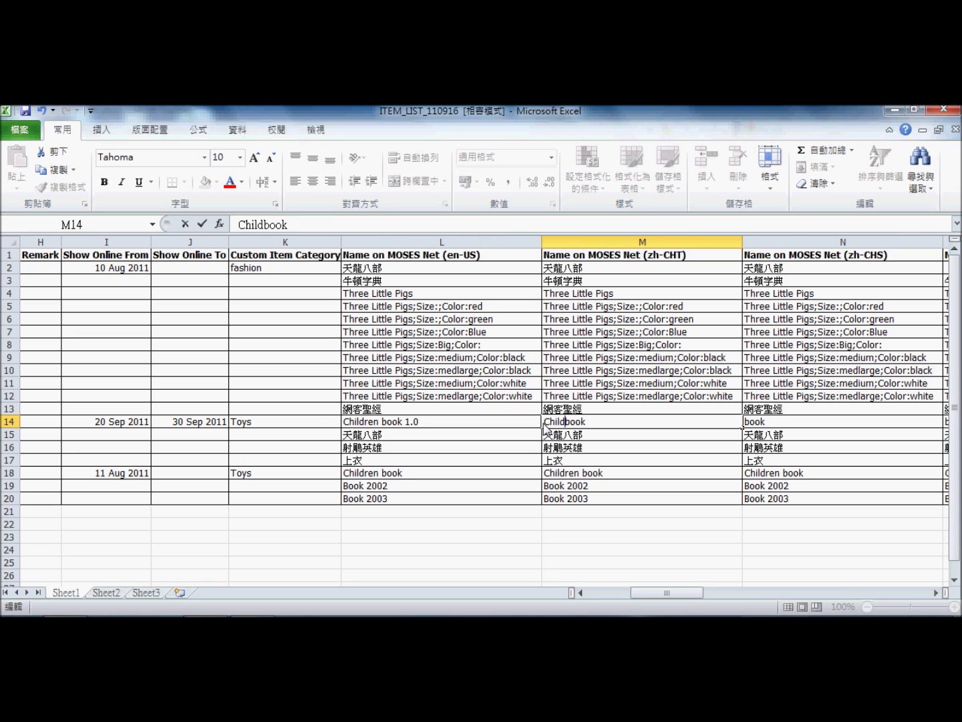
{"action": "key", "text": "BackSpace"}
Change the Name on MOSES Net (zh-CHS) in N14 to "Children book 1.0".
{"action": "left_click", "coordinate": [763, 425]}
{"action": "double_click", "coordinate": [764, 425]}
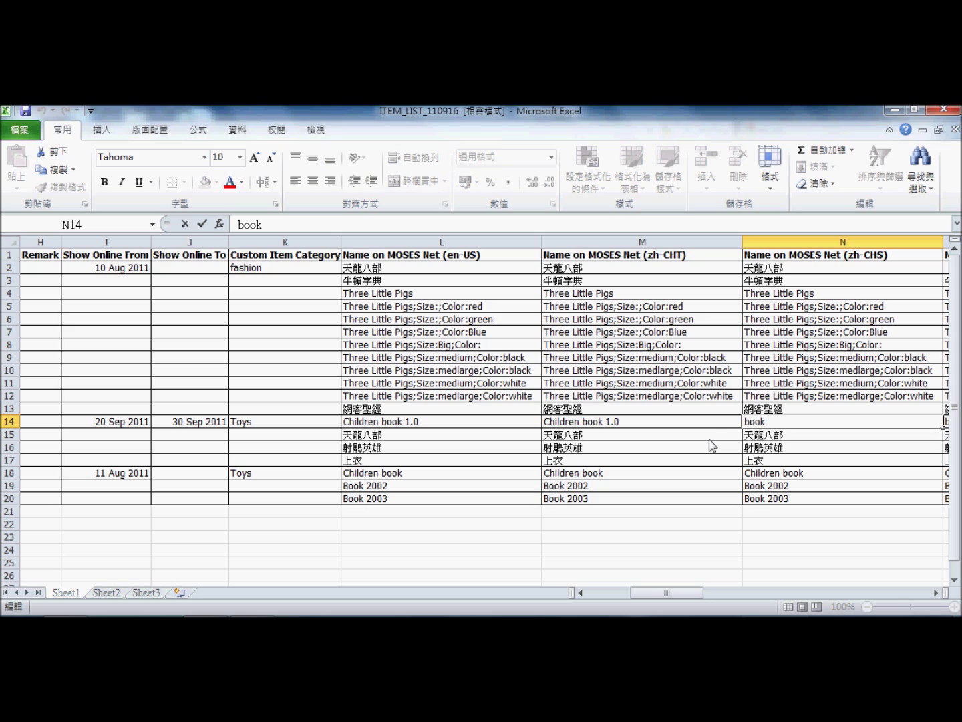
{"action": "type", "text": "Child"}
{"action": "type", "text": "ren"}
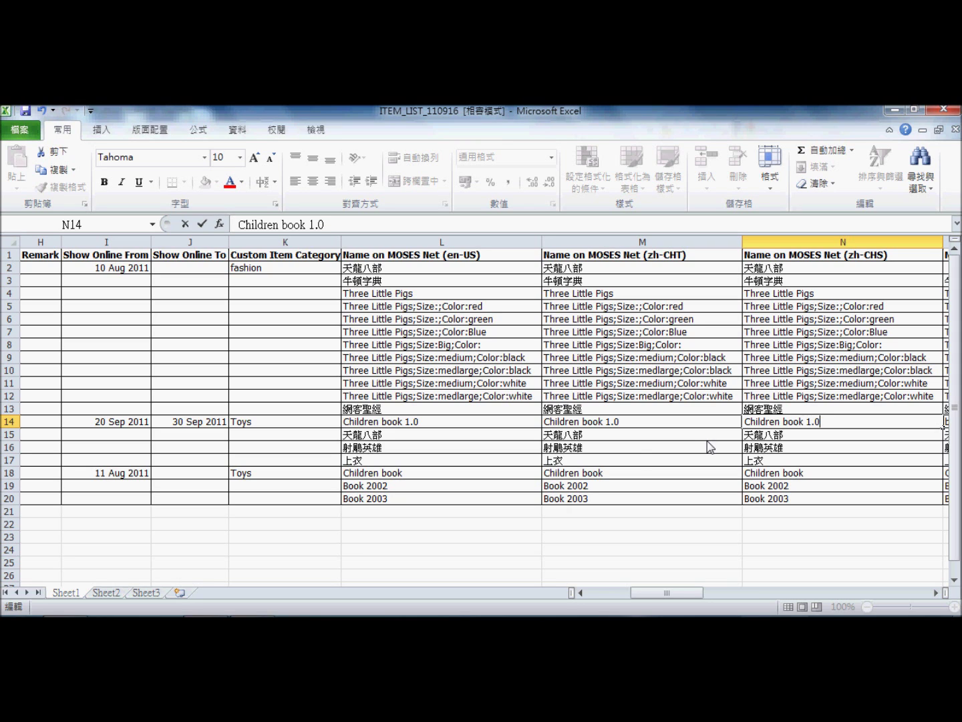
{"action": "left_click", "coordinate": [641, 461]}
Switch back to the Popular MOSES page in Internet Explorer.
{"action": "left_click_drag", "start_coordinate": [666, 597], "coordinate": [615, 593]}
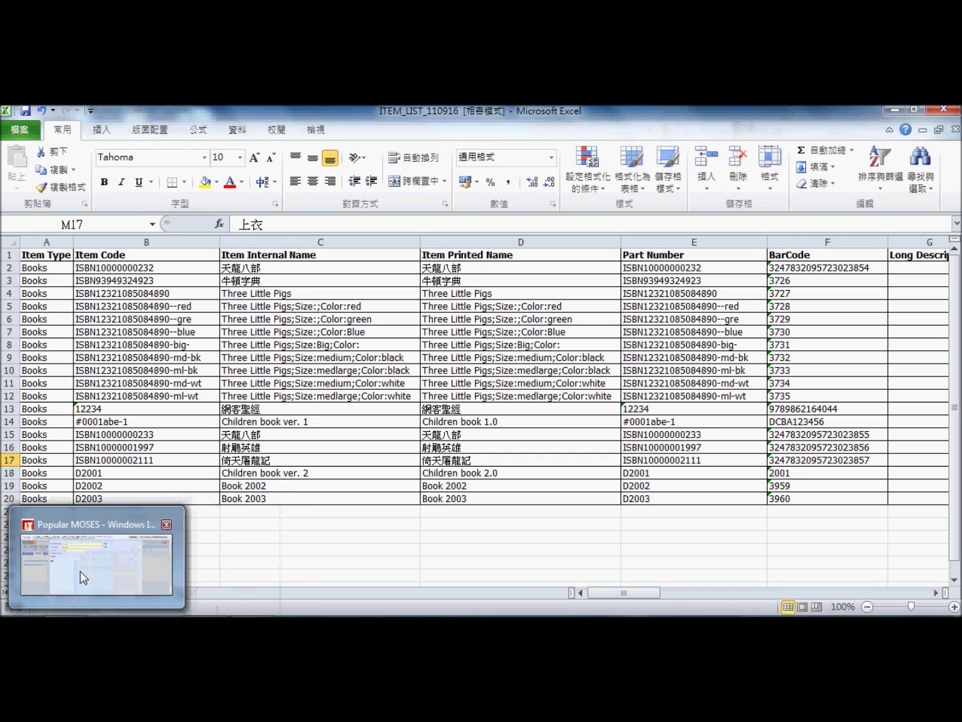
{"action": "left_click", "coordinate": [78, 568]}
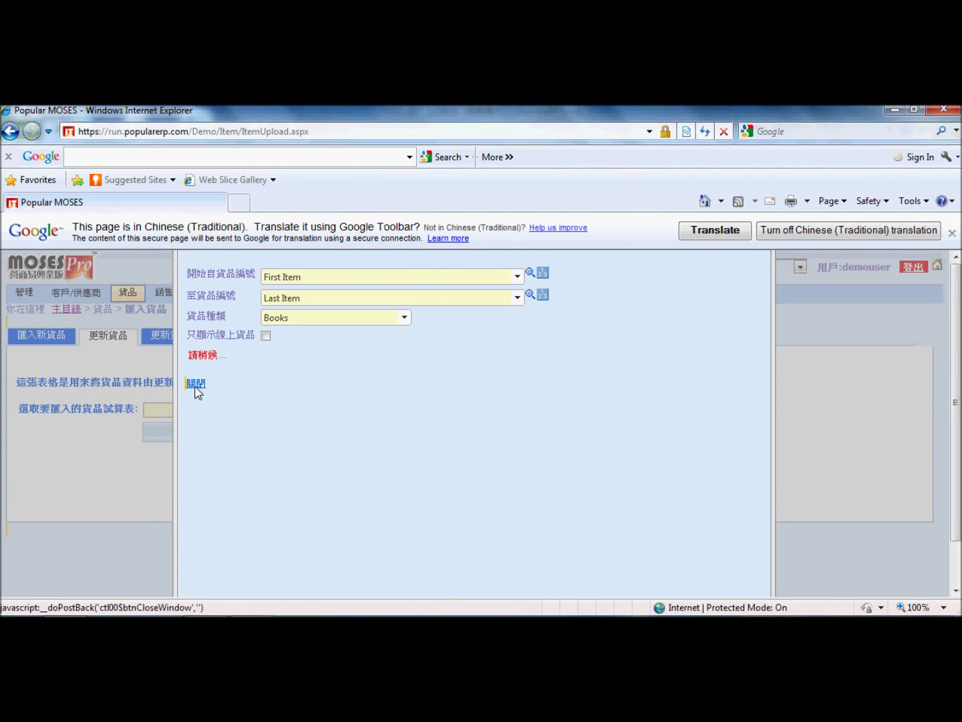
Dismiss the Google translation bar and close the item export window to return to the item update page.
{"action": "left_click", "coordinate": [952, 233]}
{"action": "left_click", "coordinate": [196, 350]}
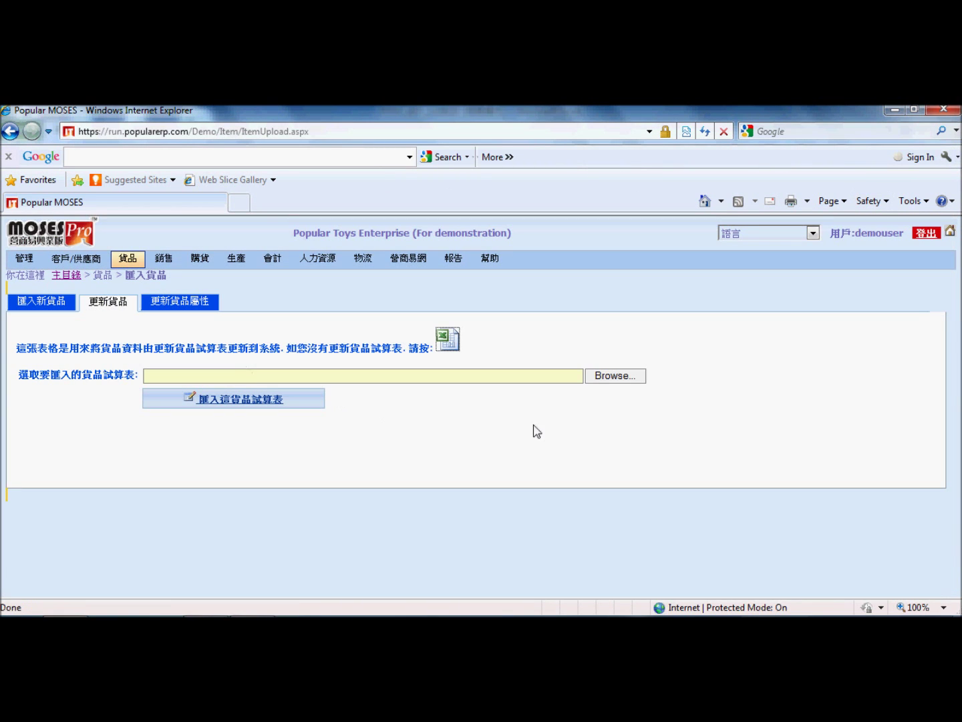
Select ITEM_LIST_110916.xls from the Desktop as the item update spreadsheet and import it.
{"action": "left_click", "coordinate": [632, 380]}
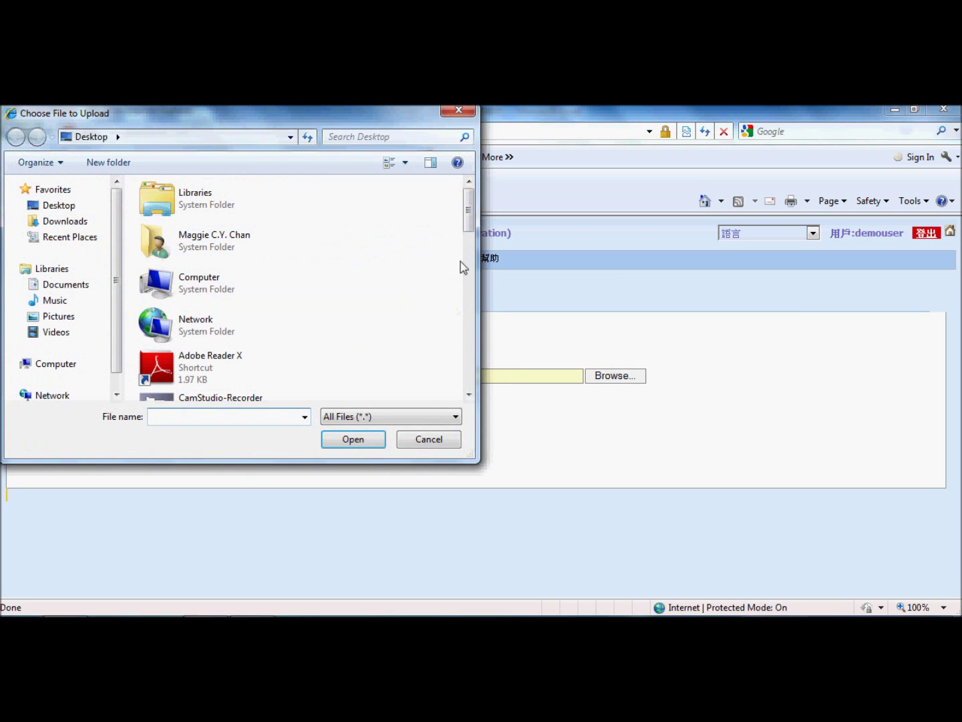
{"action": "left_click_drag", "start_coordinate": [470, 226], "coordinate": [471, 379]}
{"action": "left_click", "coordinate": [275, 394]}
{"action": "left_click", "coordinate": [376, 446]}
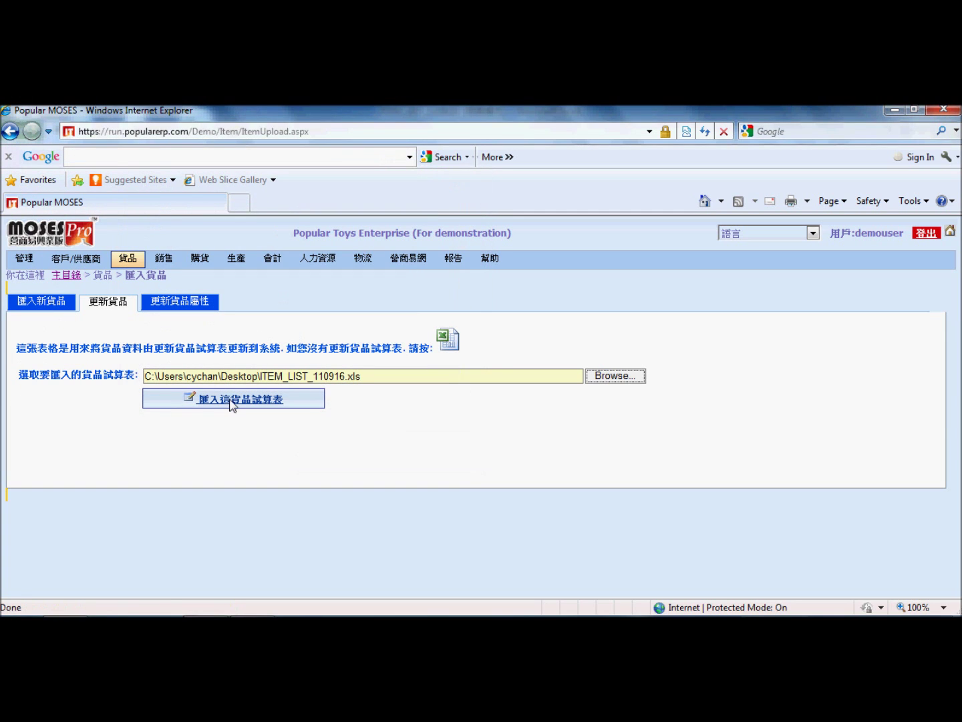
{"action": "left_click", "coordinate": [252, 403]}
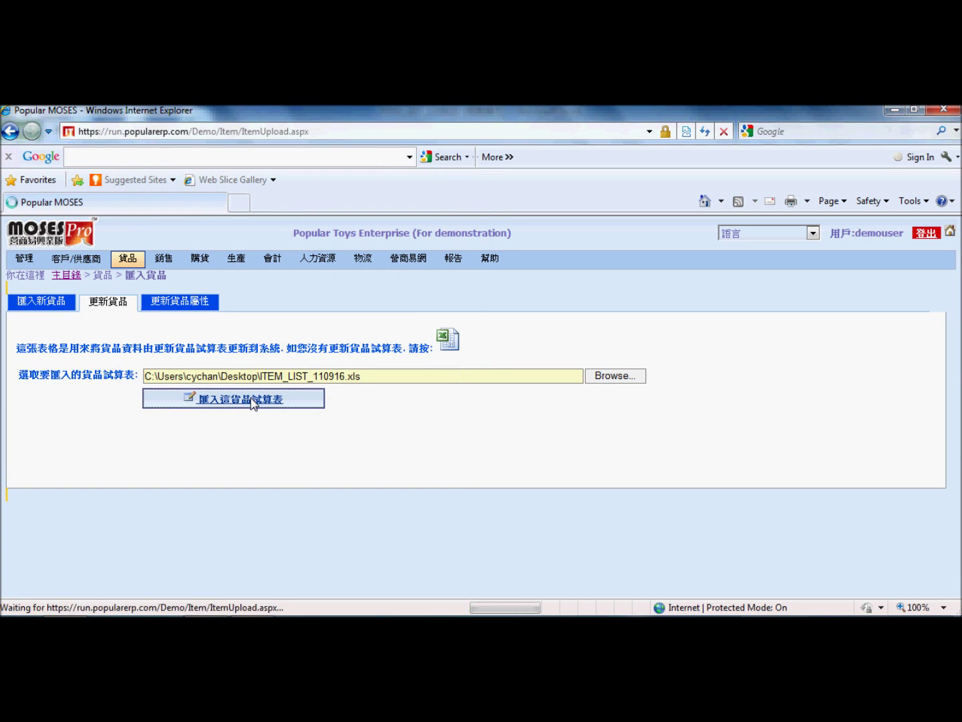
Check the edited Children book names and online details in the imported rows, and save the item updates.
{"action": "scroll", "coordinate": [507, 354], "scroll_direction": "down", "scroll_amount": 4}
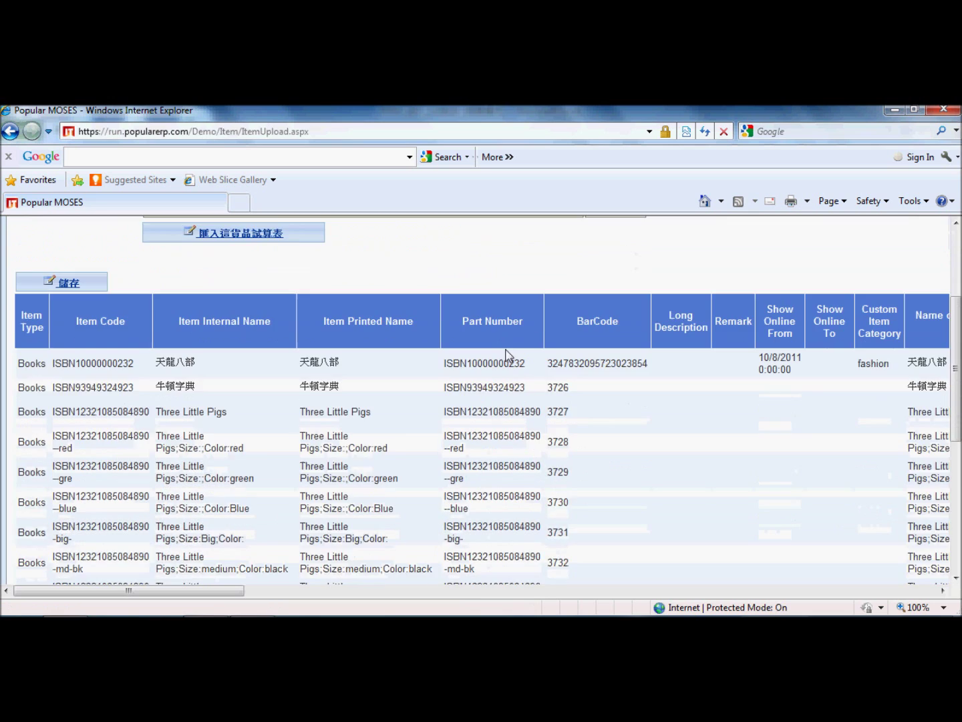
{"action": "scroll", "coordinate": [505, 348], "scroll_direction": "down", "scroll_amount": 1}
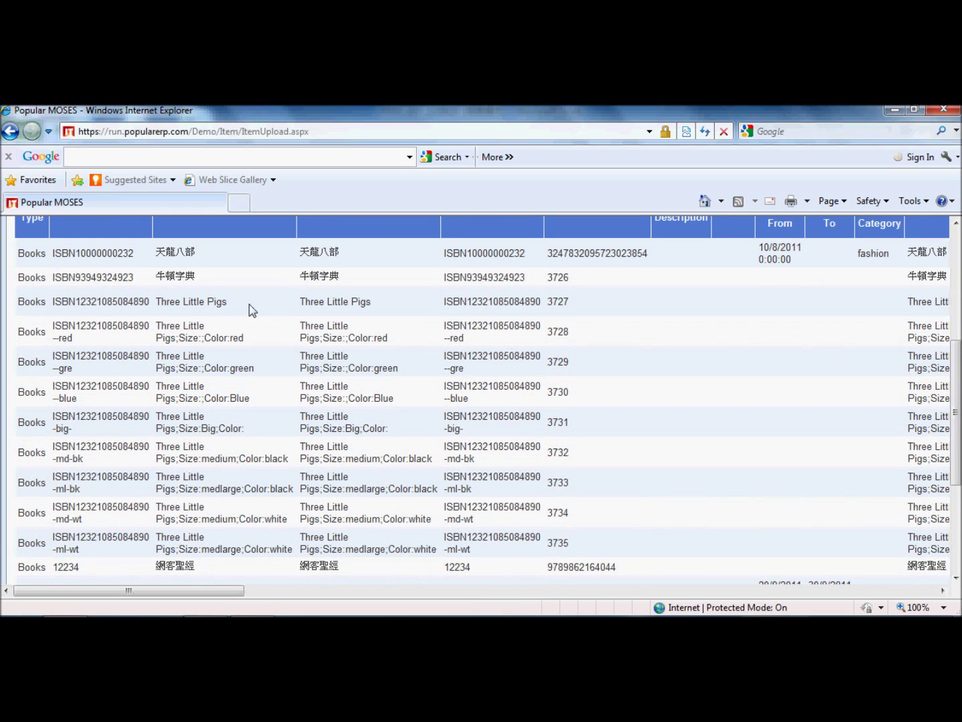
{"action": "scroll", "coordinate": [191, 448], "scroll_direction": "down", "scroll_amount": 3}
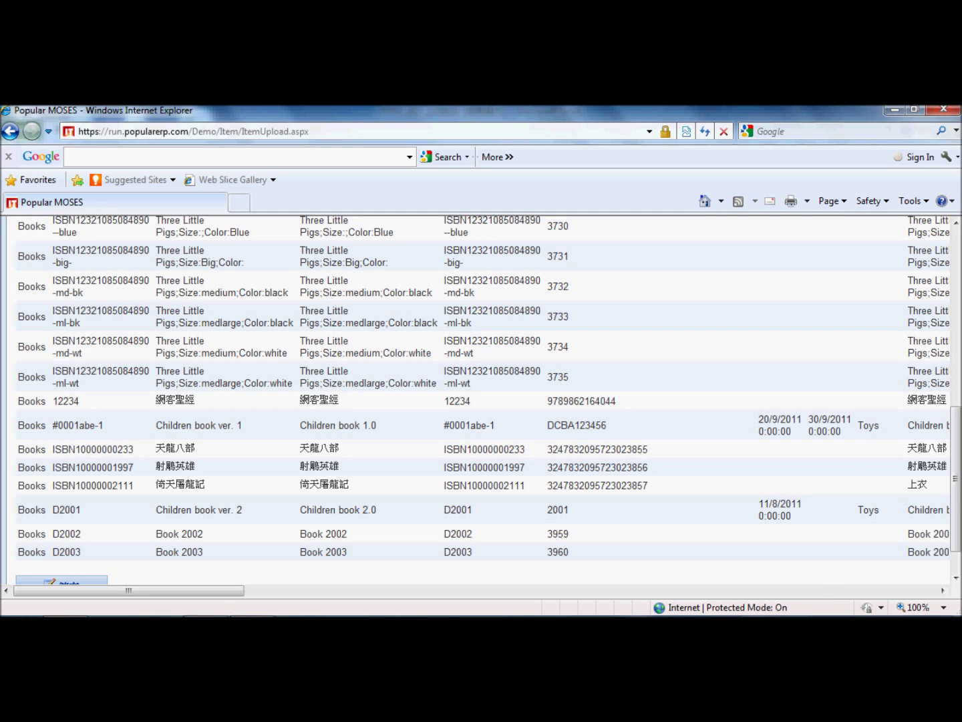
{"action": "left_click_drag", "start_coordinate": [210, 594], "coordinate": [366, 601]}
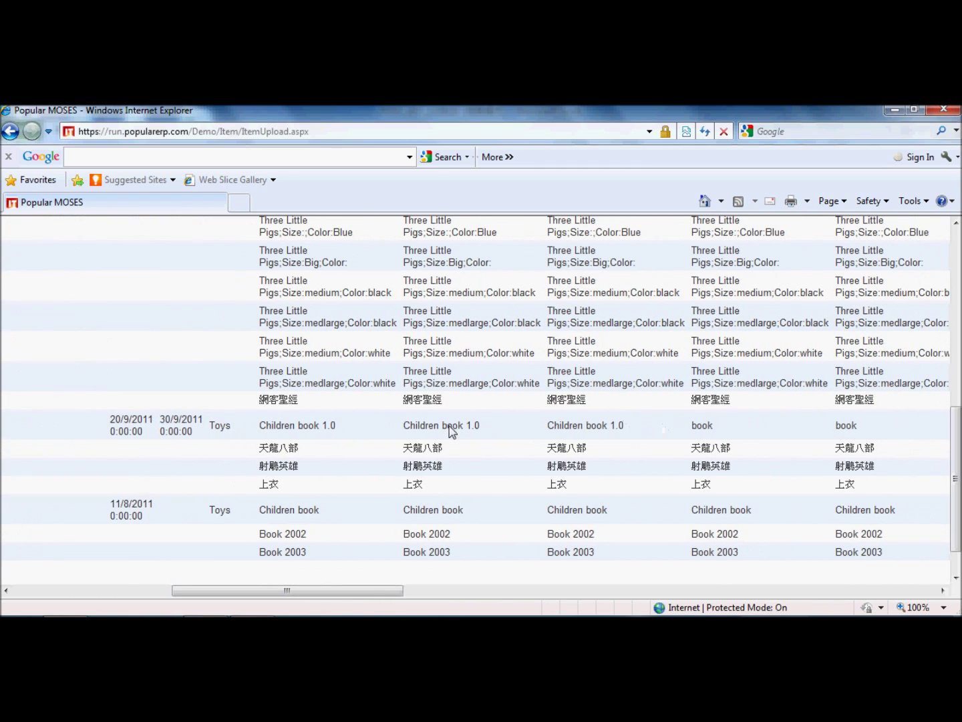
{"action": "left_click_drag", "start_coordinate": [346, 594], "coordinate": [159, 585]}
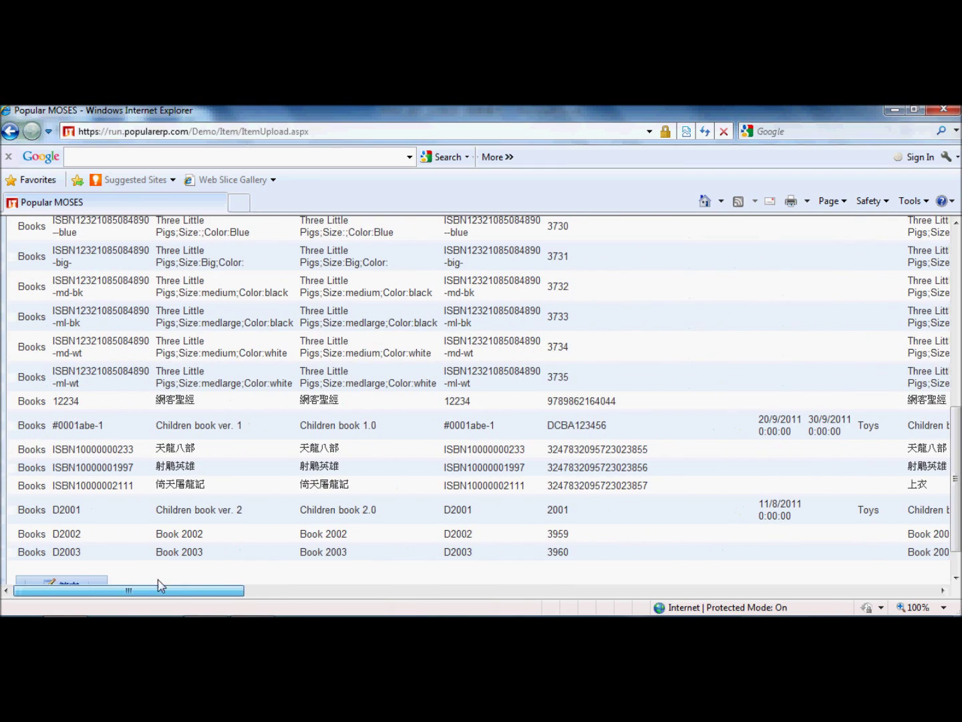
{"action": "scroll", "coordinate": [149, 515], "scroll_direction": "down", "scroll_amount": 2}
{"action": "left_click", "coordinate": [69, 545]}
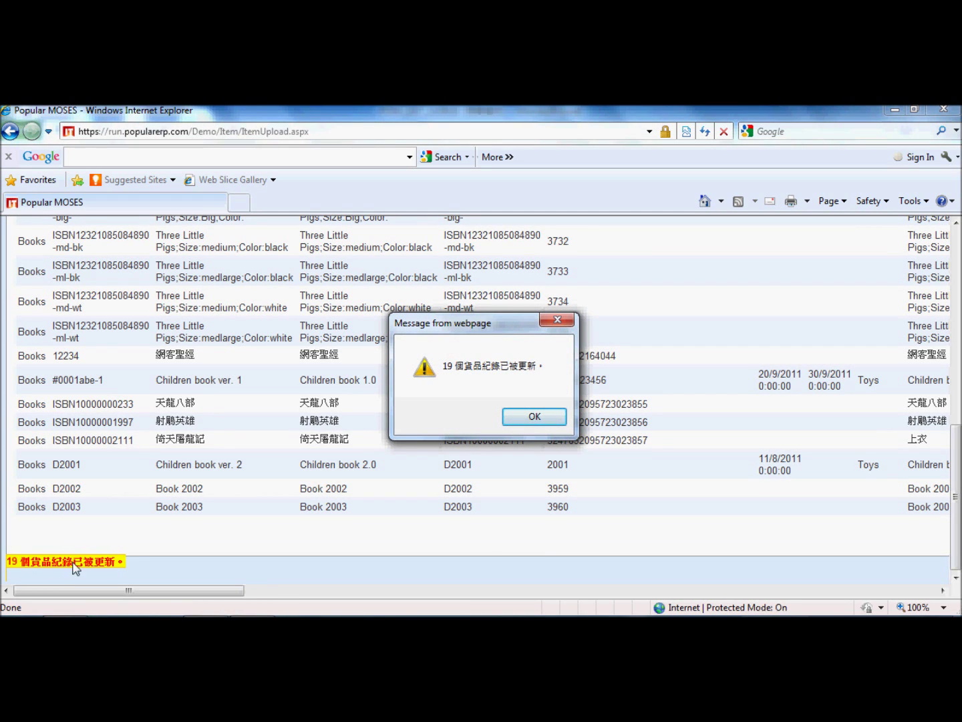
{"action": "left_click", "coordinate": [535, 417]}
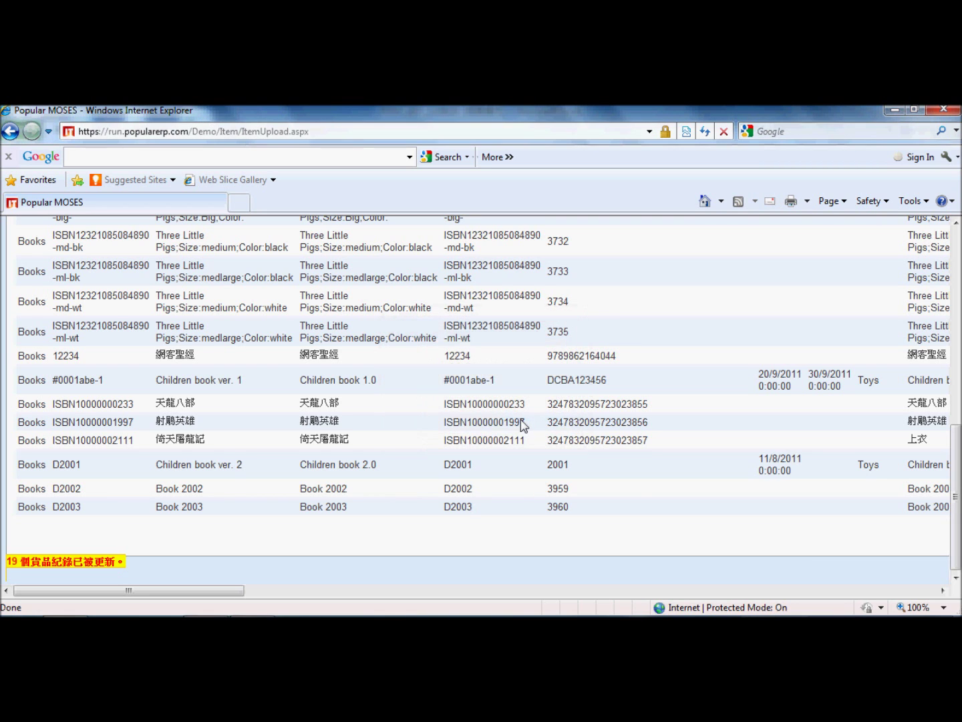